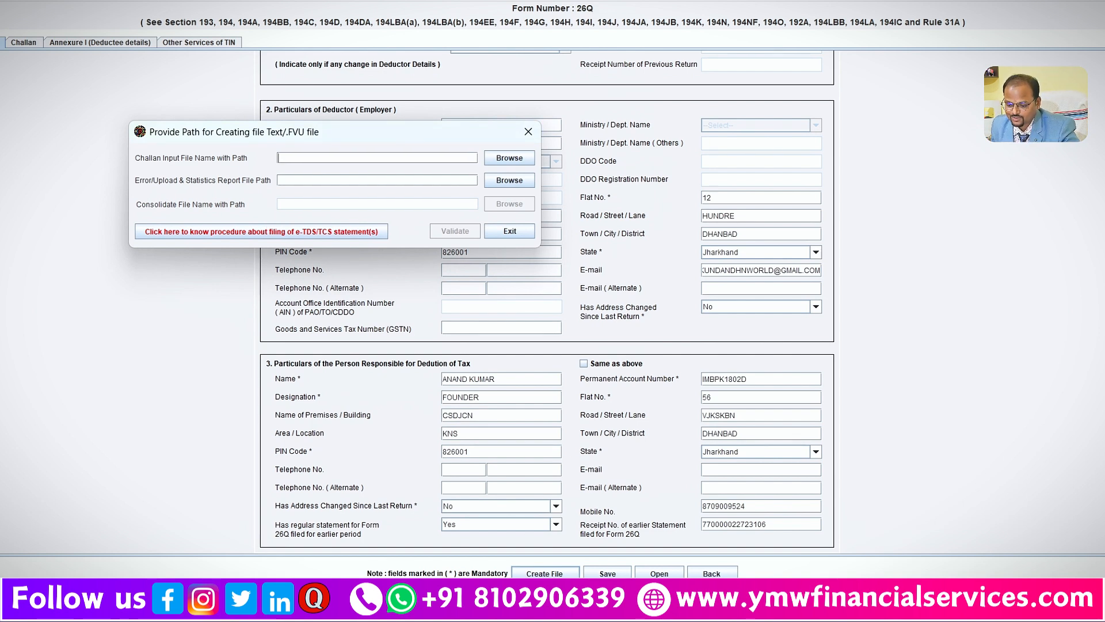
# Switch to the e-Filing portal's e-Pay Tax page and review the payment history of the TDS challans
pyautogui.click(522, 607)
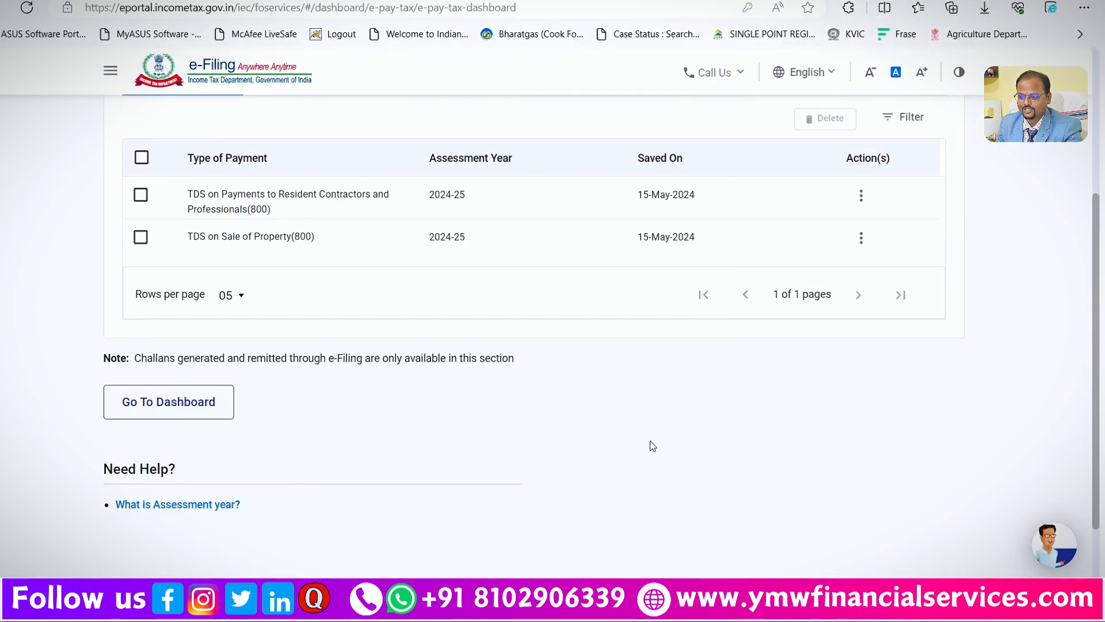
pyautogui.scroll(5, 649, 444)
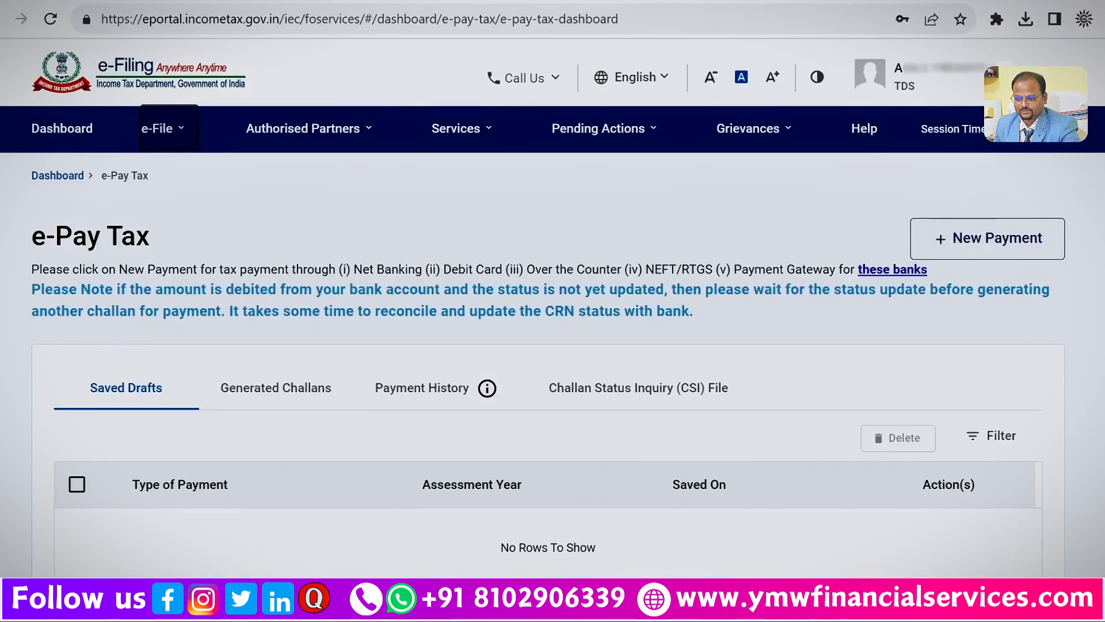
pyautogui.scroll(-2, 548, 346)
pyautogui.scroll(-1, 548, 345)
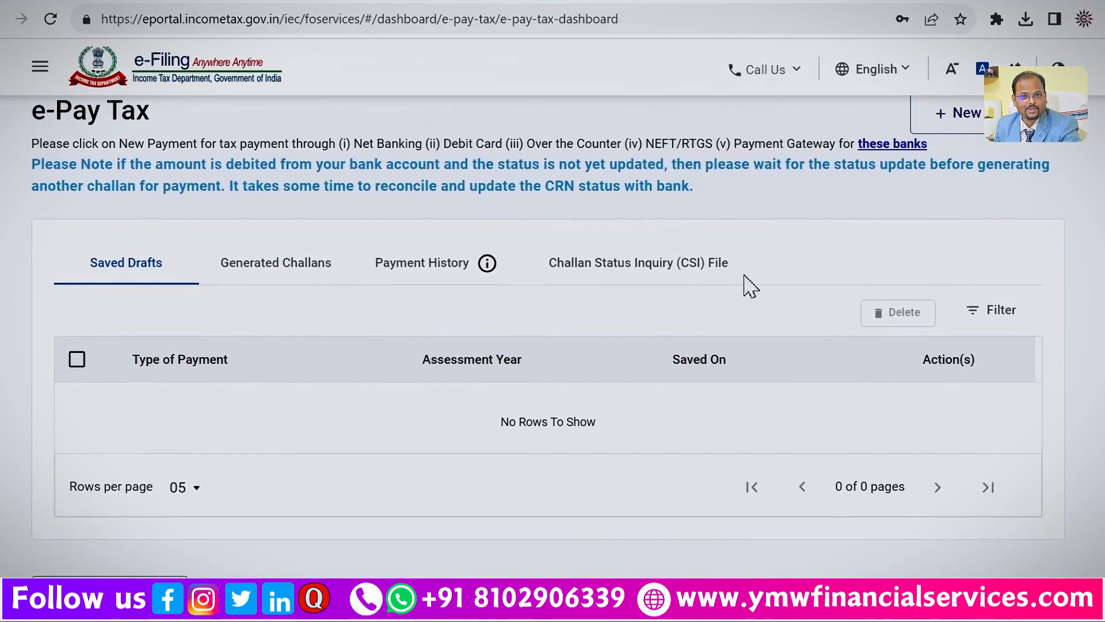
pyautogui.click(439, 276)
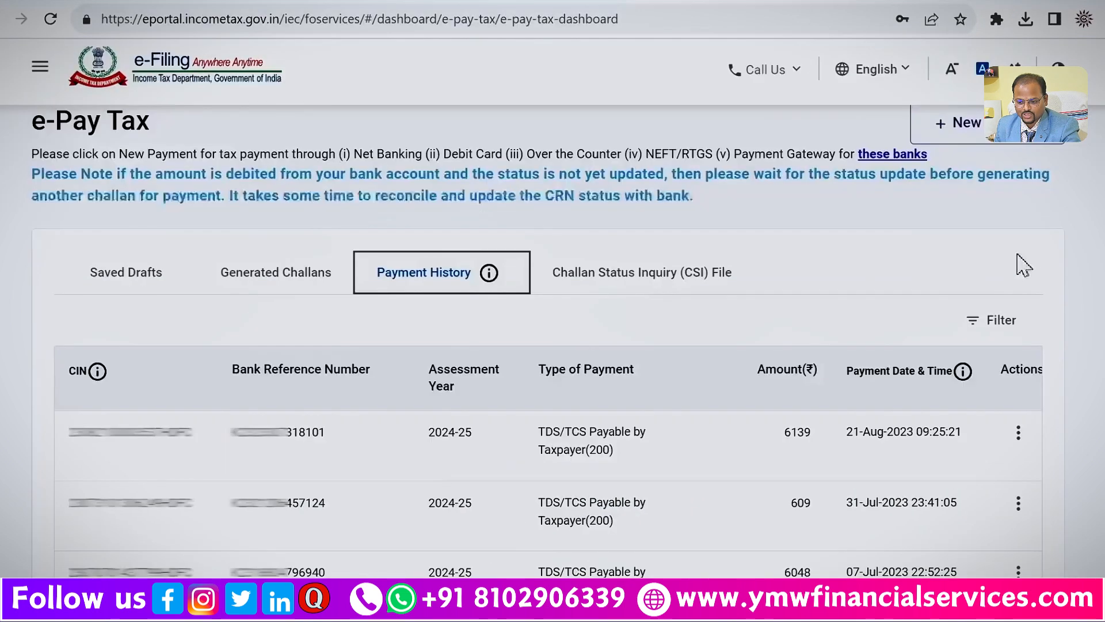
pyautogui.scroll(-4, 1011, 266)
pyautogui.scroll(-1, 548, 335)
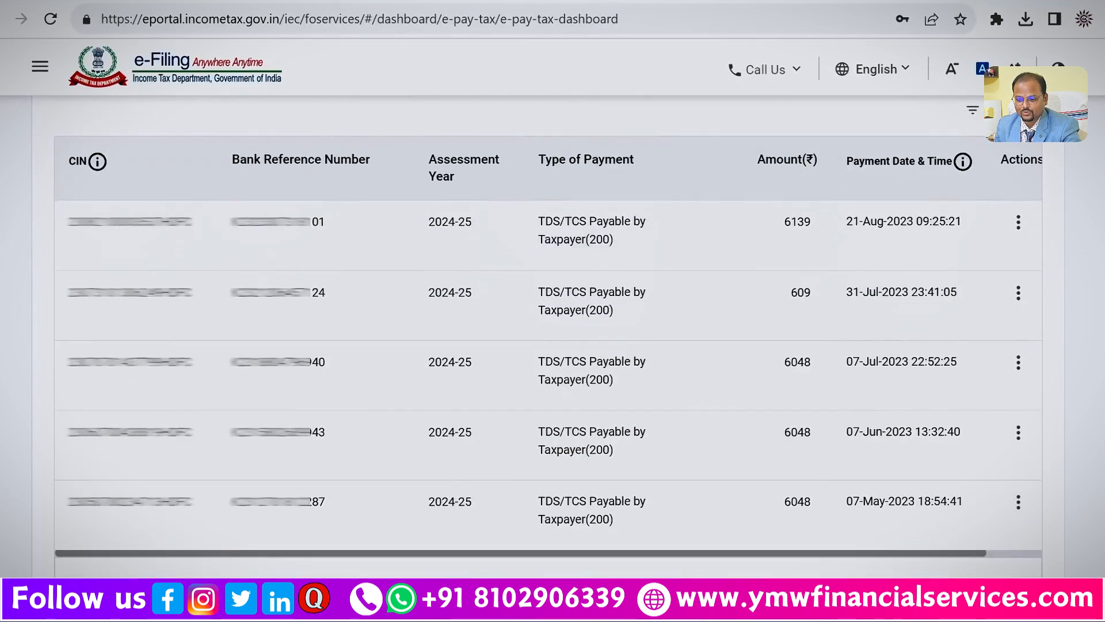
pyautogui.scroll(4, 548, 337)
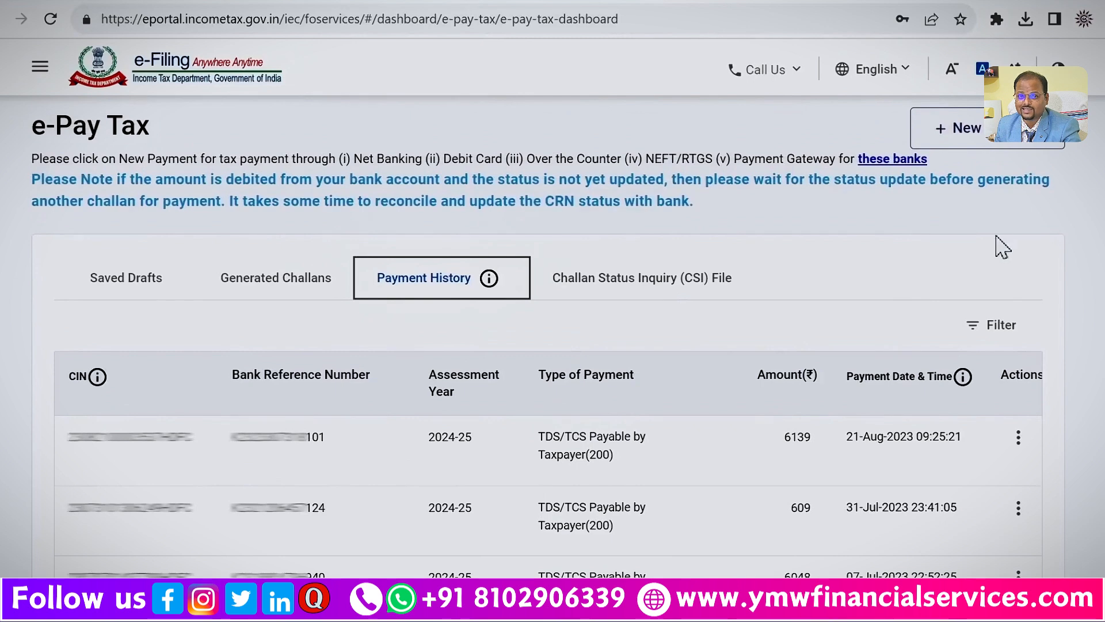
# Filter the Challan Status Inquiry (CSI) records for payments from 01-Apr-2023 to 31-Jul-2023 and download the challan file
pyautogui.click(682, 282)
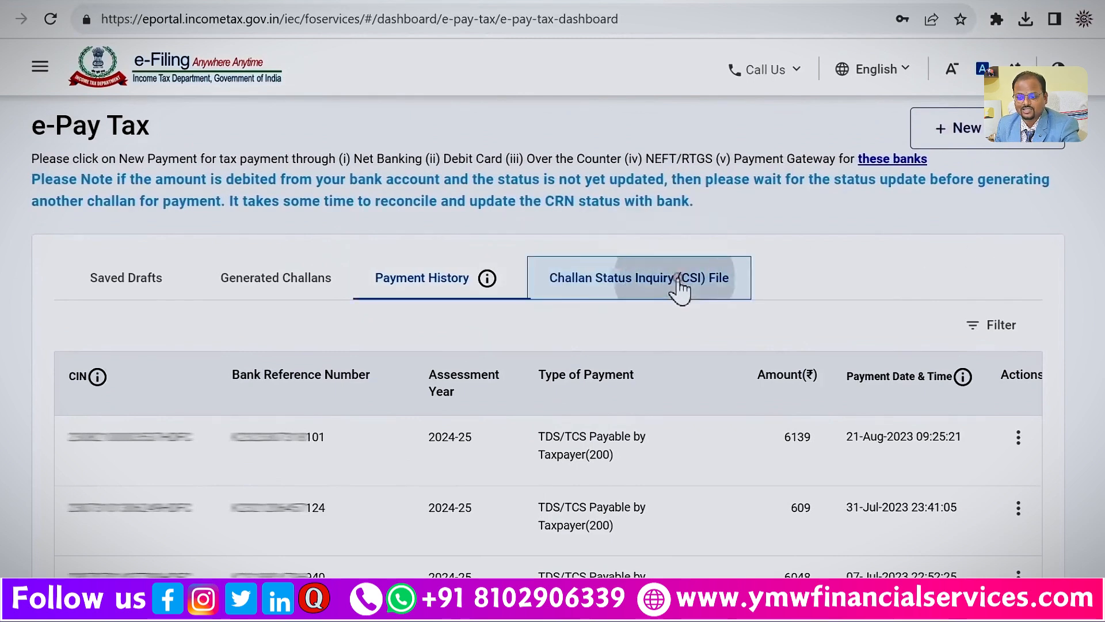
pyautogui.scroll(-2, 680, 288)
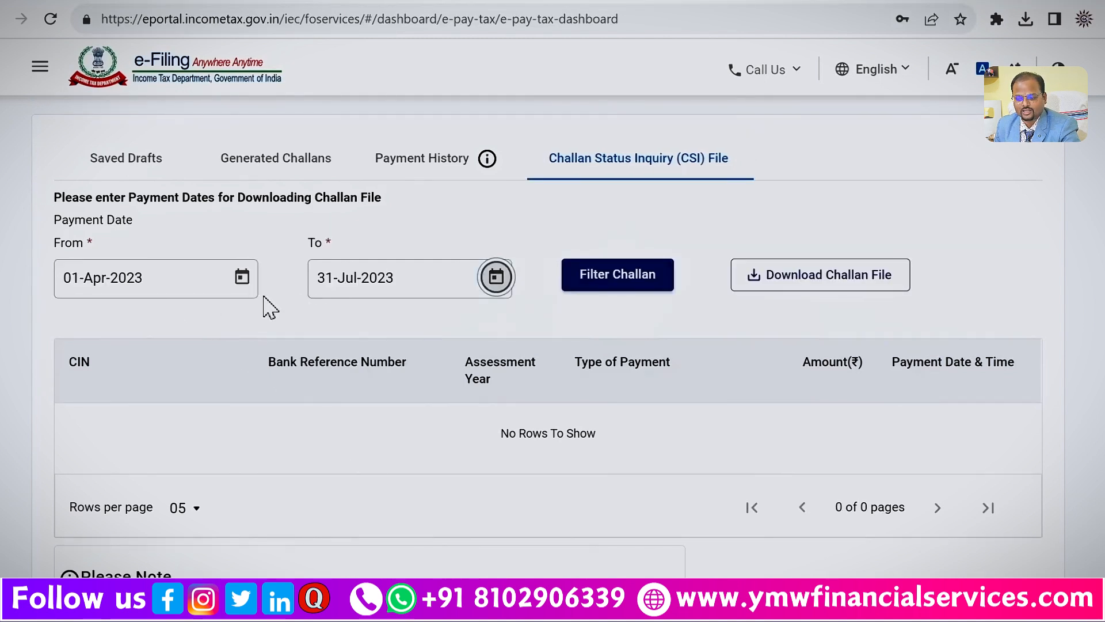
pyautogui.click(621, 286)
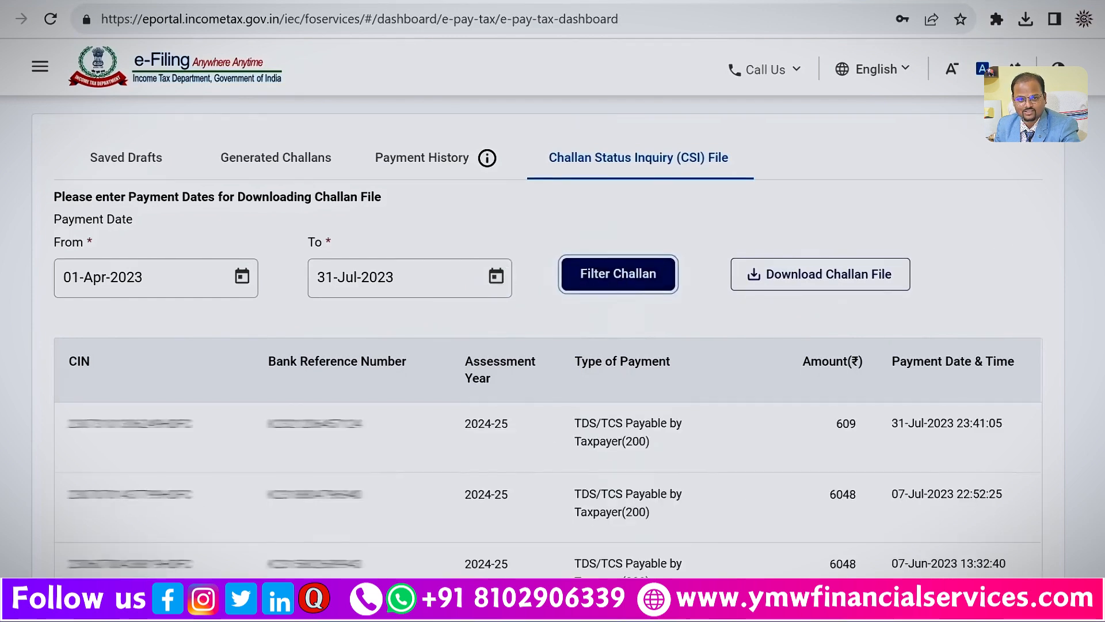
pyautogui.scroll(-3, 552, 357)
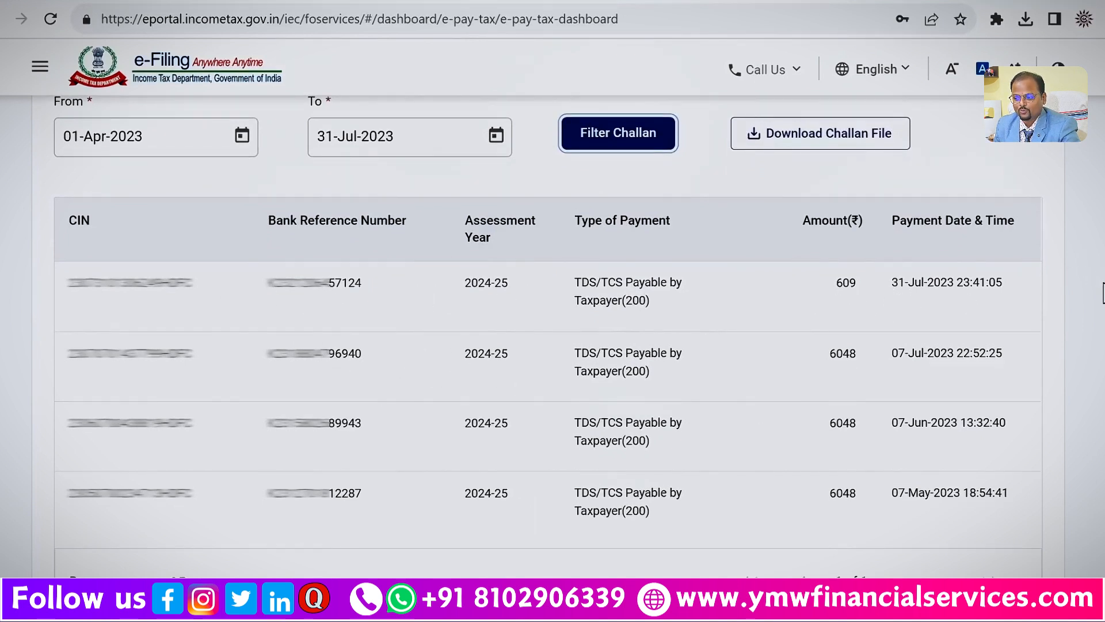
pyautogui.scroll(3, 553, 322)
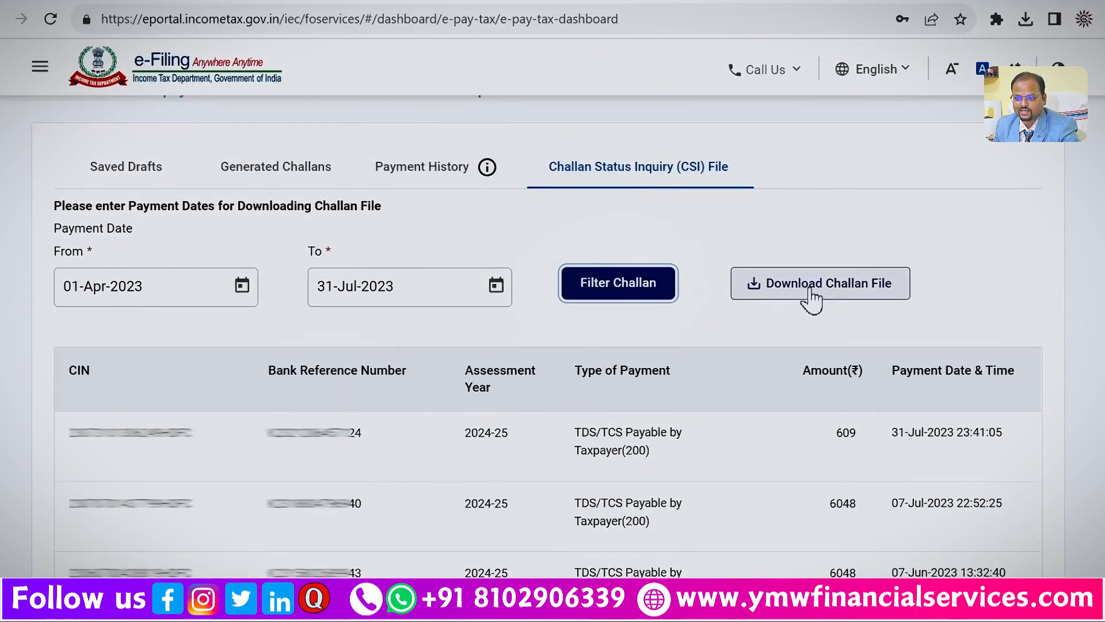
pyautogui.click(815, 296)
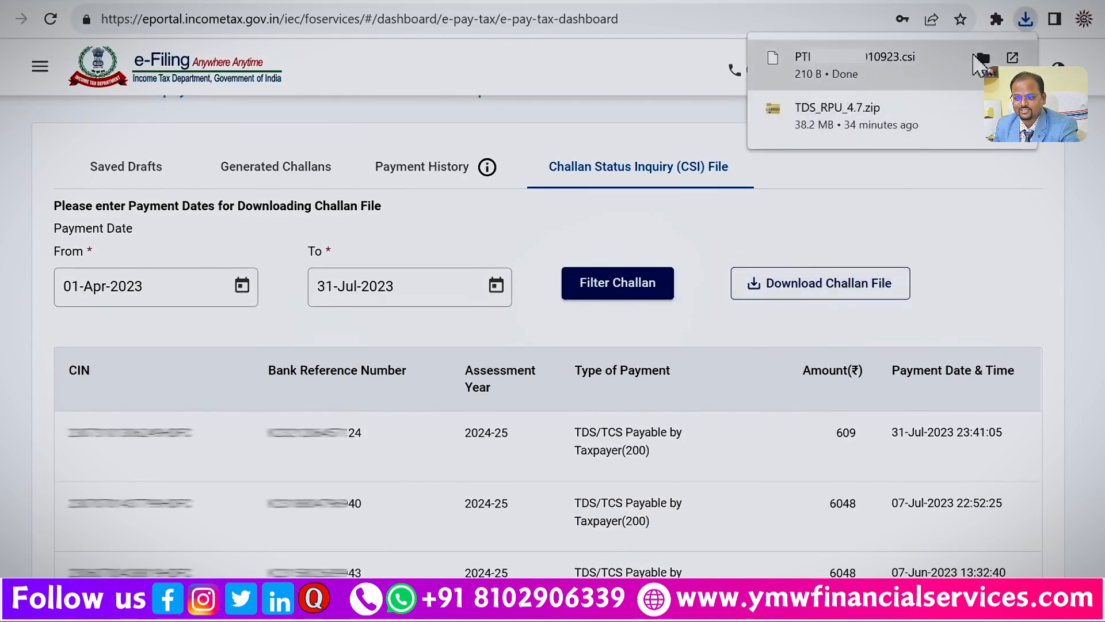
# Move the downloaded CSI file from the Downloads folder into the TDS-Return folder on the Desktop
pyautogui.click(984, 57)
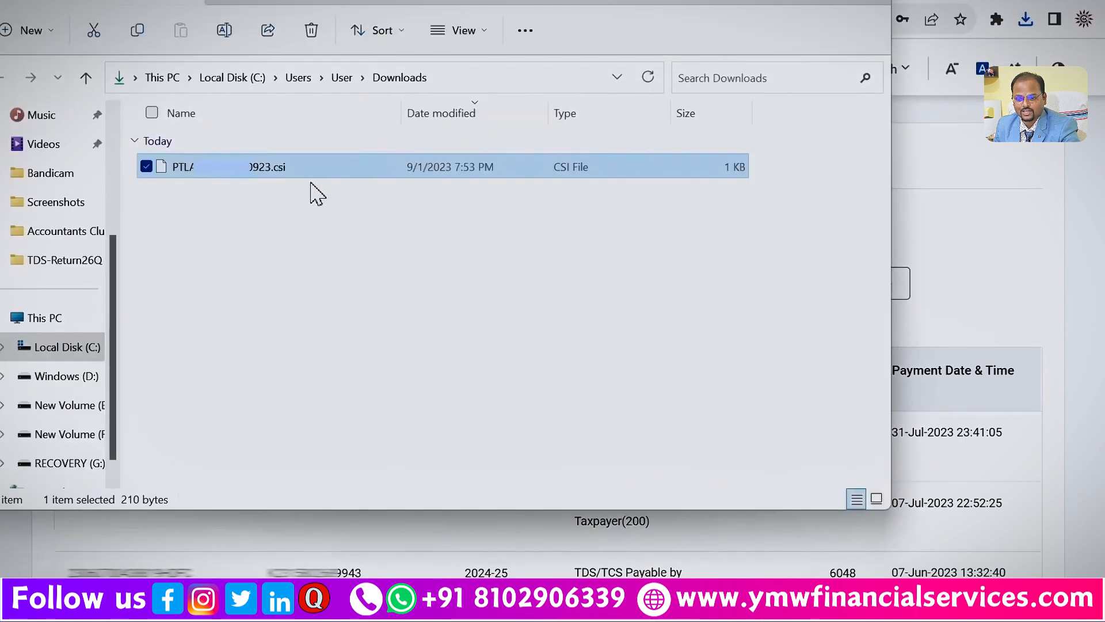
pyautogui.click(233, 175)
pyautogui.click(217, 227)
pyautogui.click(151, 173)
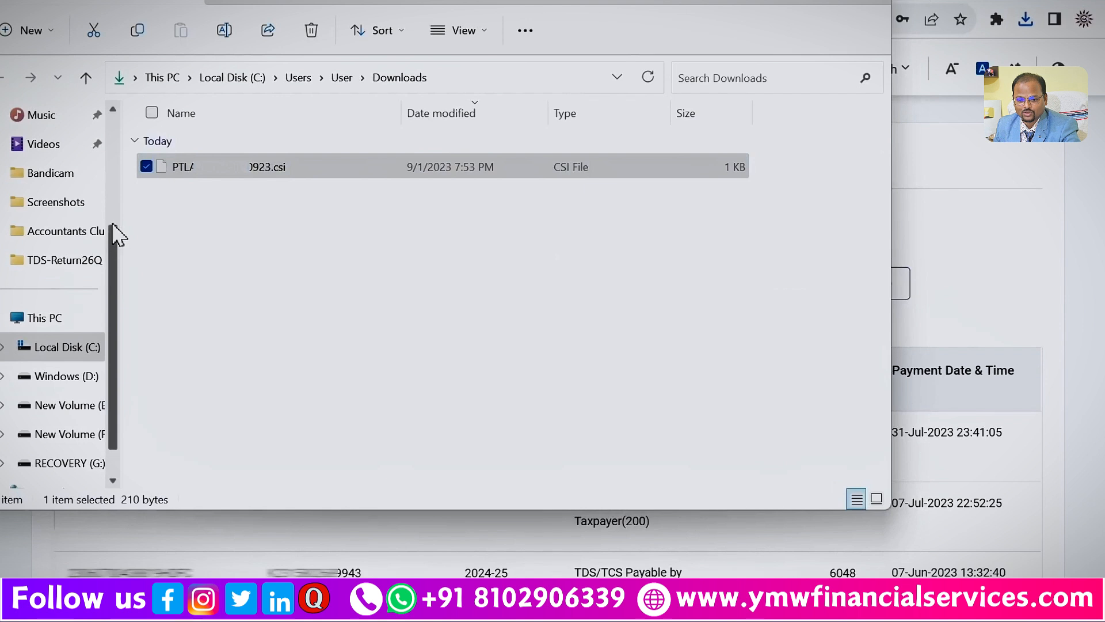
pyautogui.moveTo(115, 242); pyautogui.dragTo(105, 137)
pyautogui.click(56, 172)
pyautogui.doubleClick(190, 176)
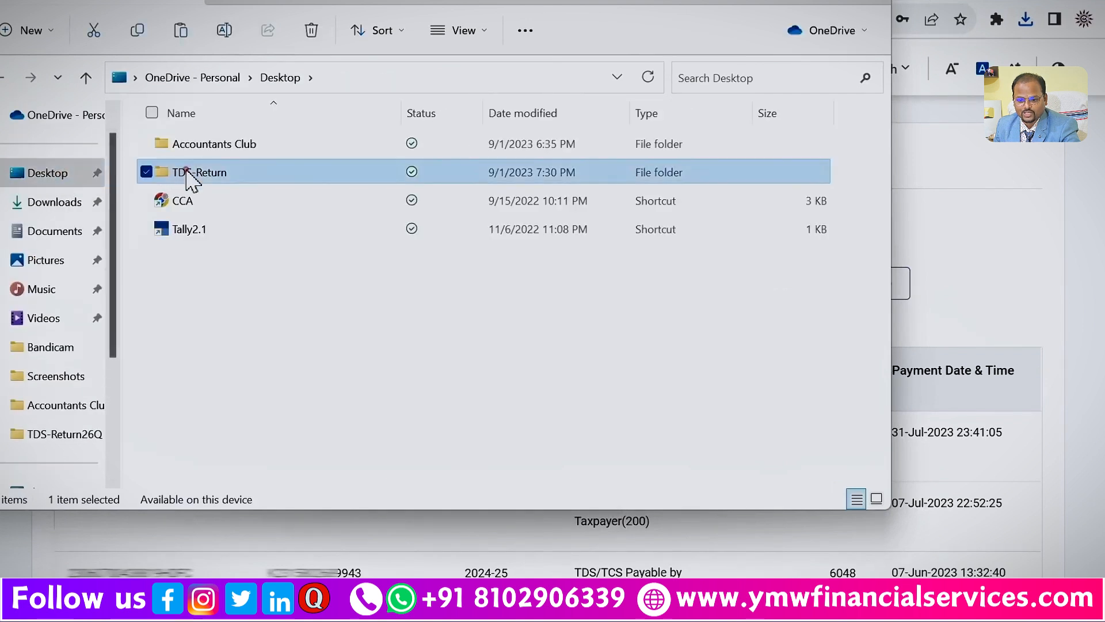
pyautogui.click(182, 32)
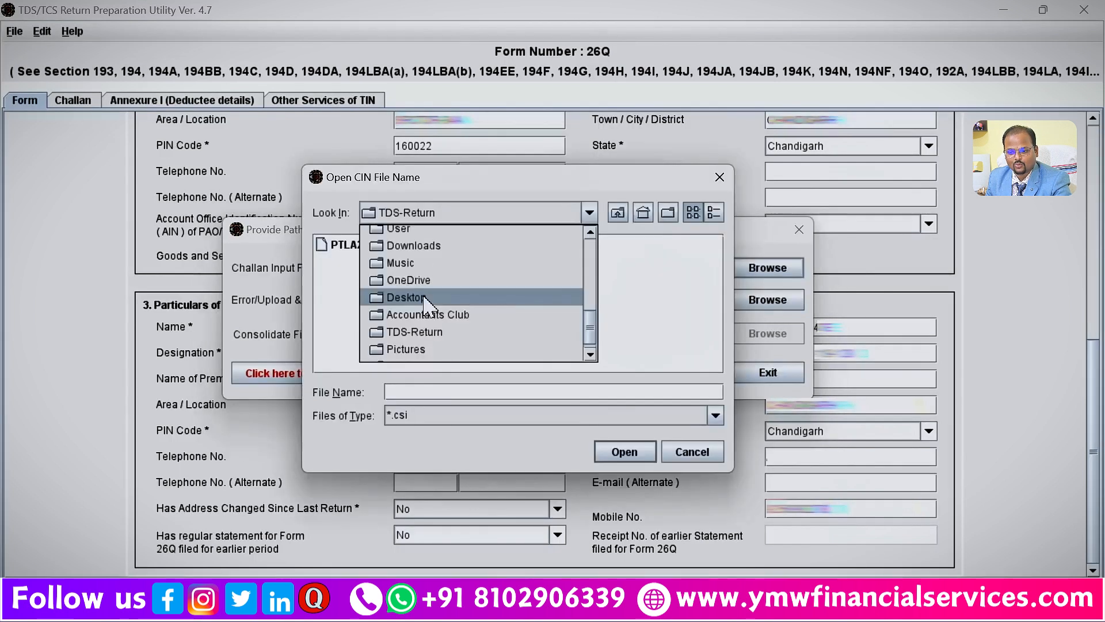
# In the TDS/TCS Return Preparation Utility, choose the CSI file from Desktop's TDS-Return folder as the challan input file
pyautogui.click(425, 297)
pyautogui.doubleClick(371, 265)
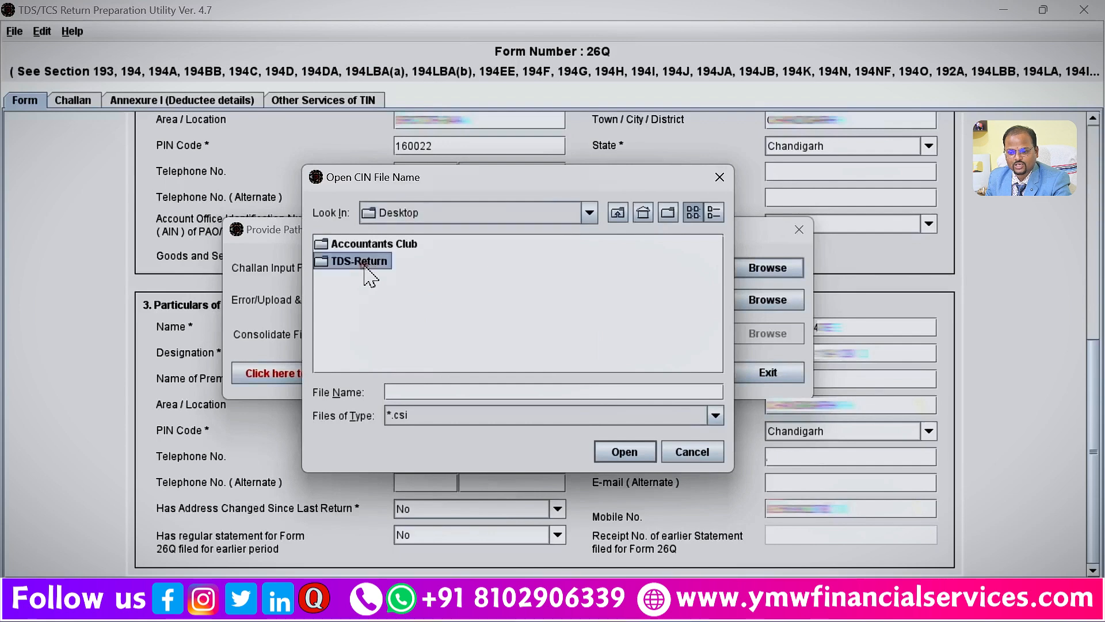
pyautogui.click(403, 249)
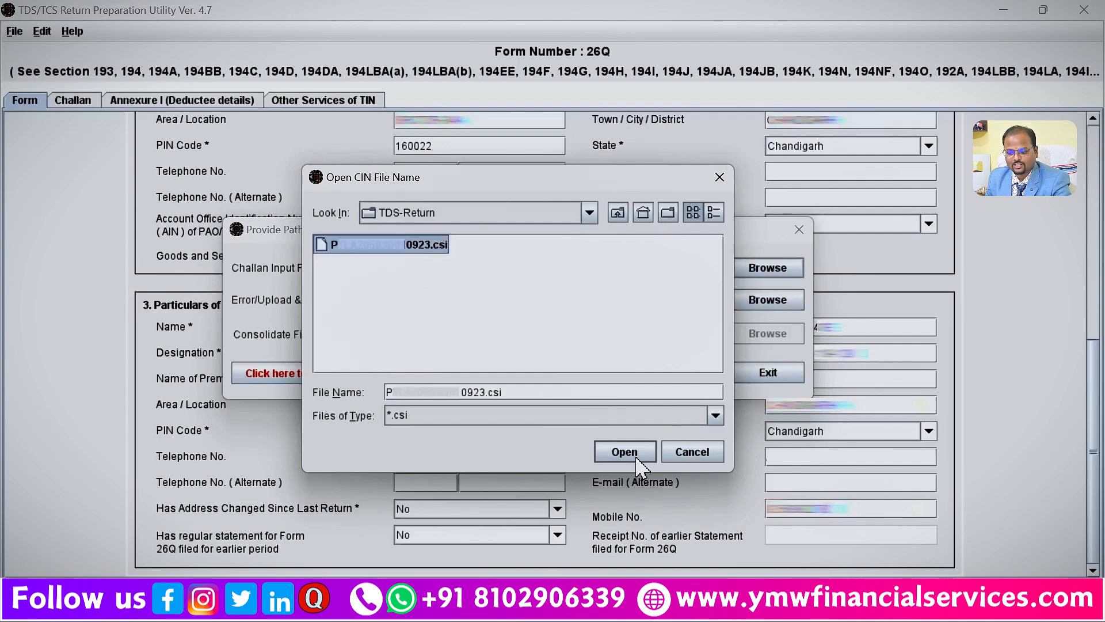
pyautogui.click(625, 451)
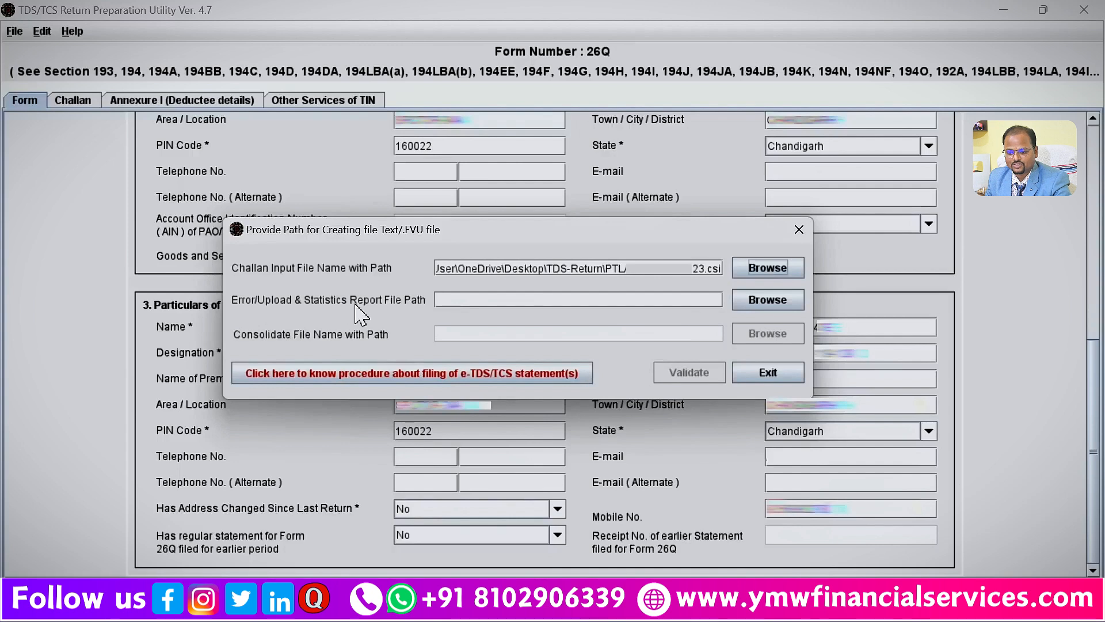
# Set the error/upload and statistics report path to 26QRQ1 in the TDS-Return folder and validate the return file
pyautogui.click(757, 304)
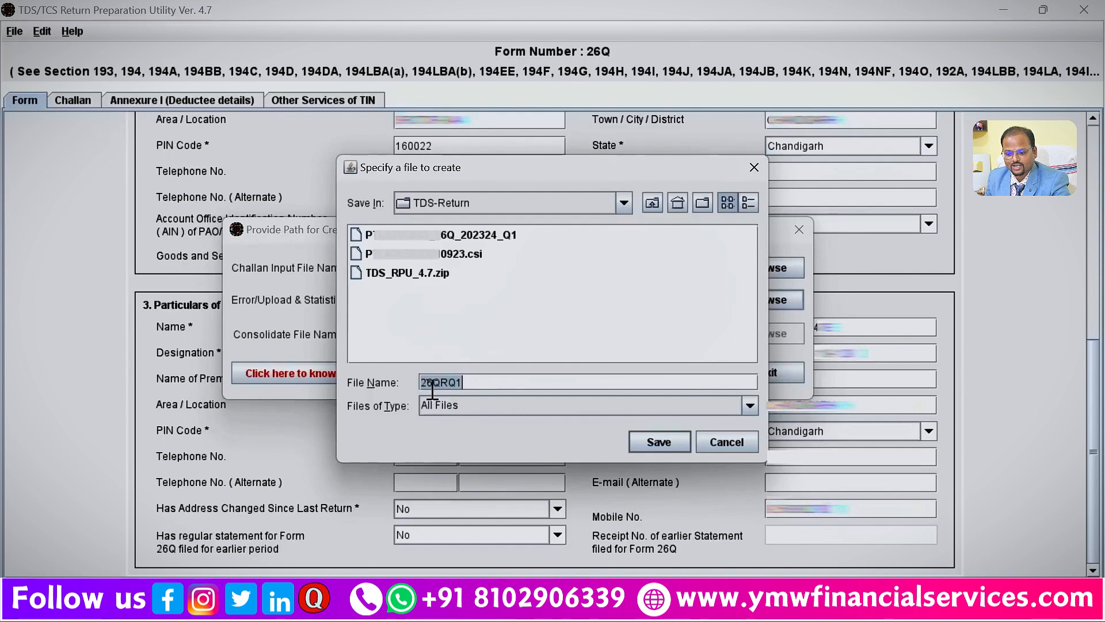
pyautogui.click(656, 442)
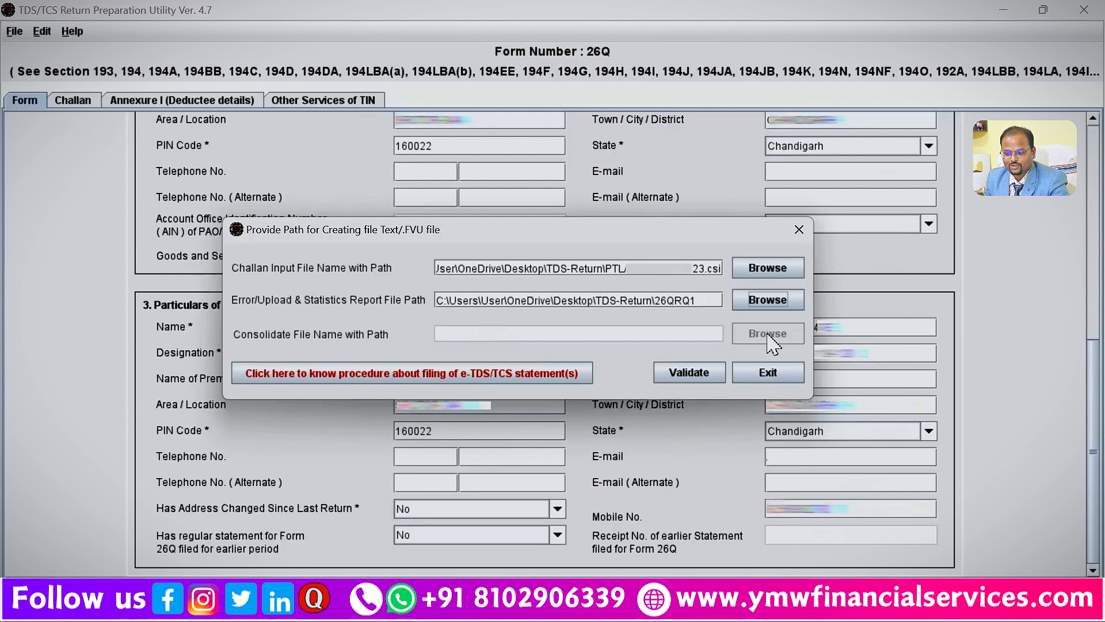
pyautogui.click(688, 376)
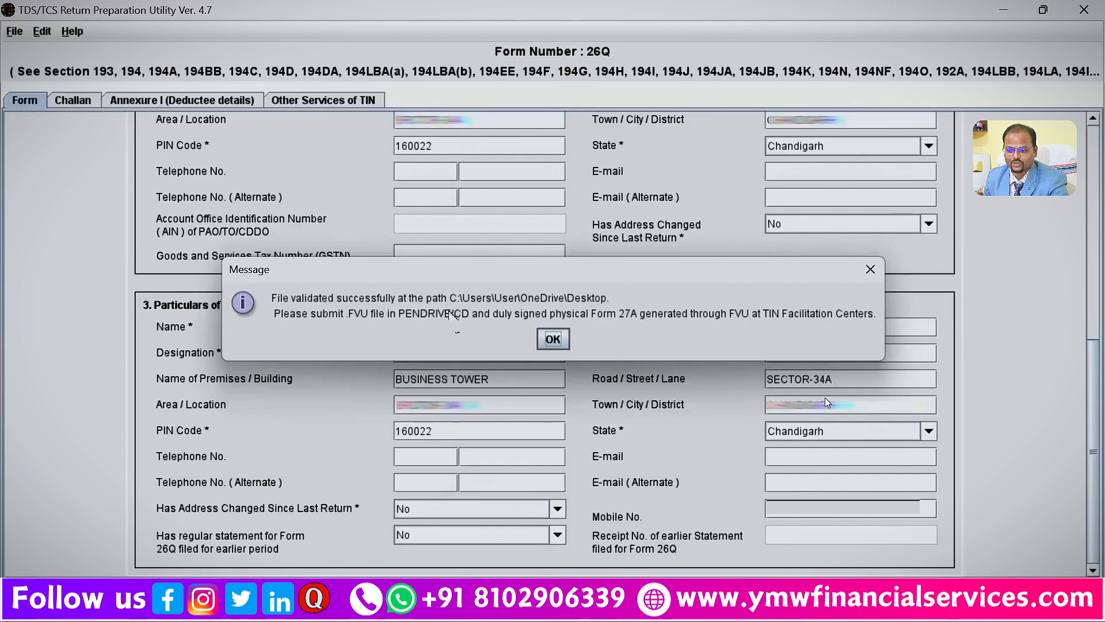
pyautogui.click(554, 343)
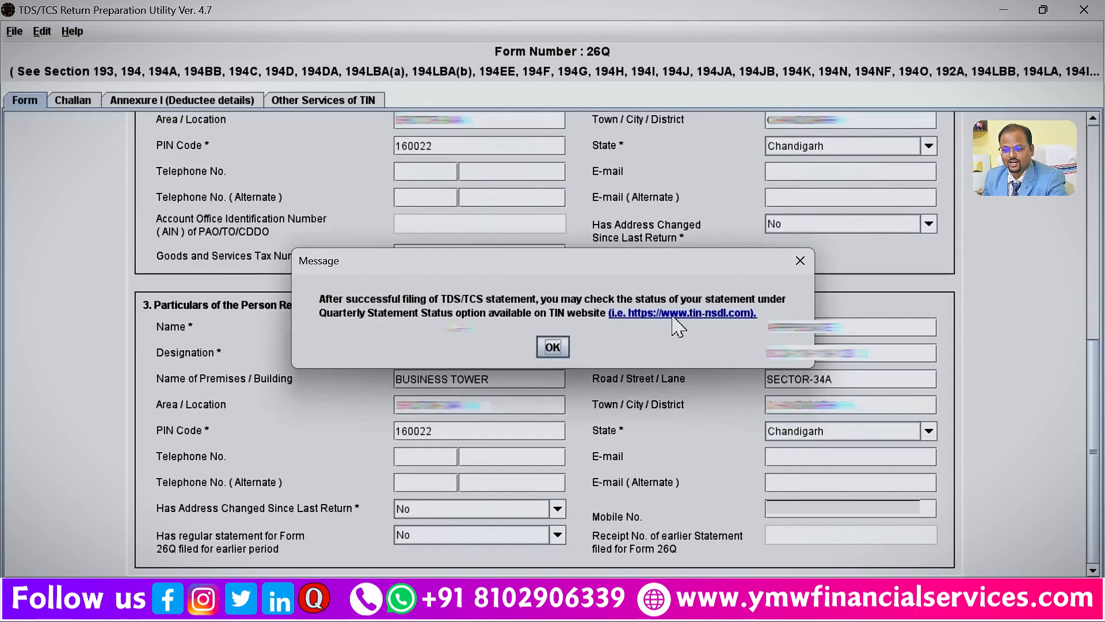
pyautogui.click(554, 347)
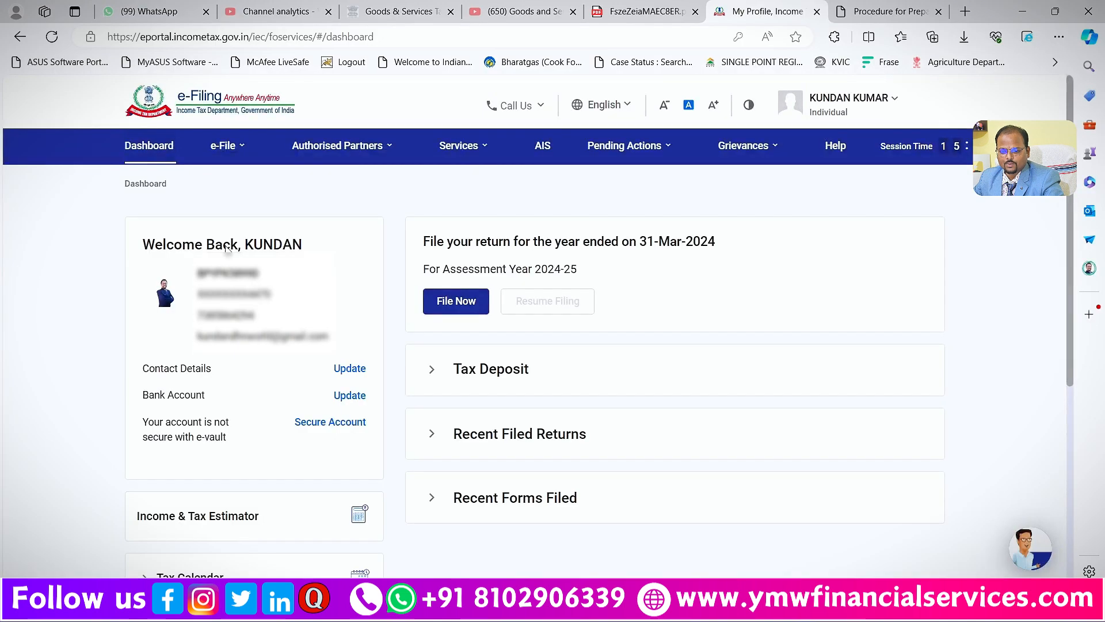
# On the e-Filing portal, start filing the quarterly TDS/TCS return (Form TDS) from the income tax forms
pyautogui.click(223, 145)
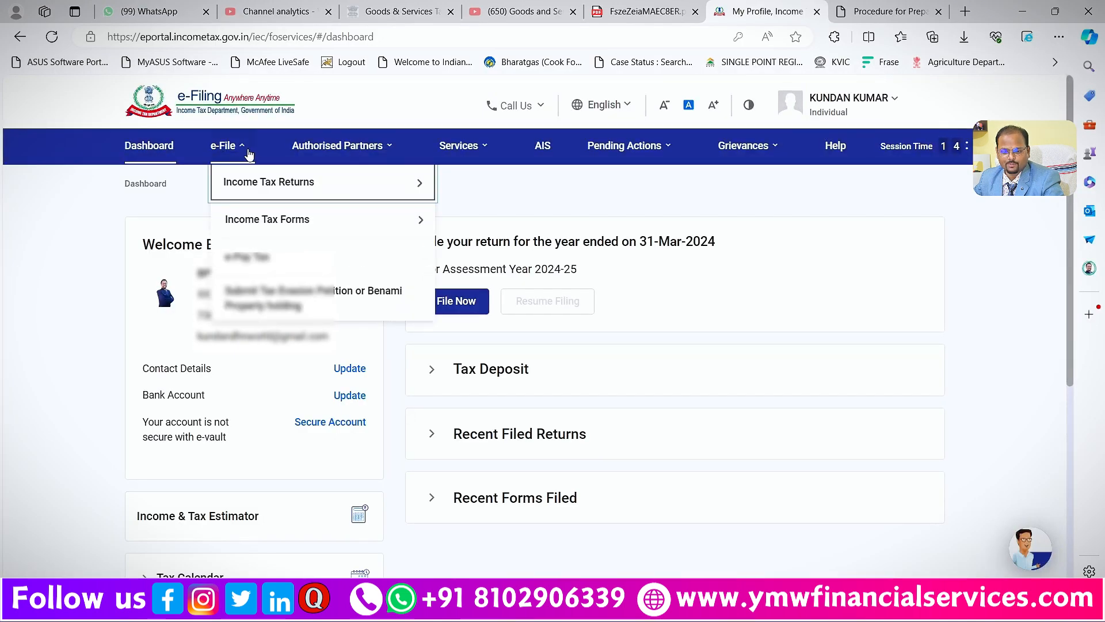
pyautogui.click(262, 219)
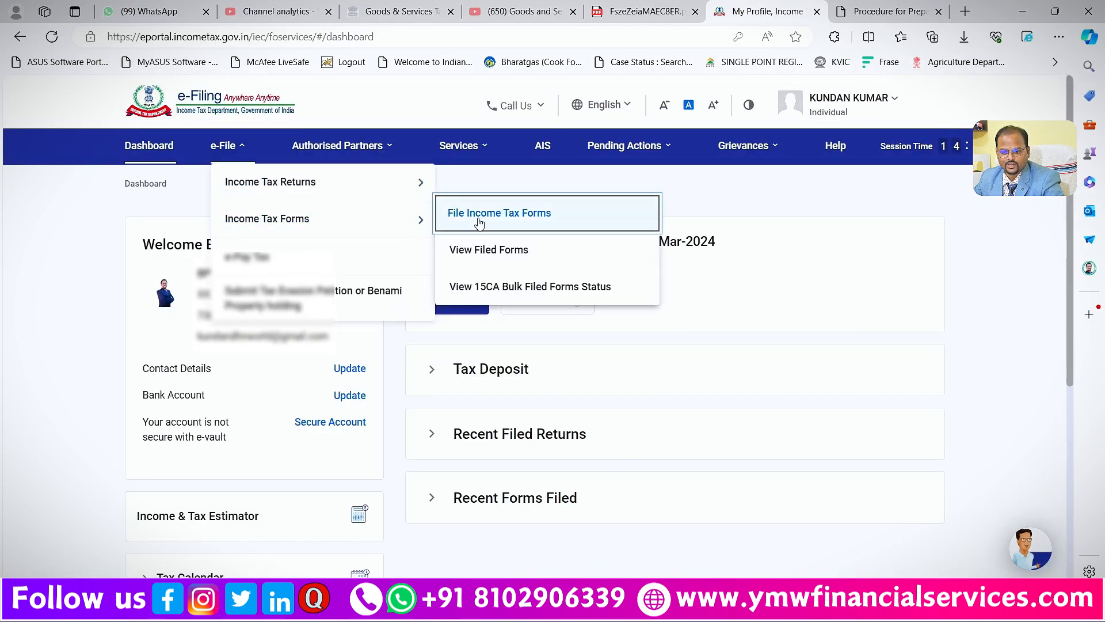
pyautogui.click(553, 215)
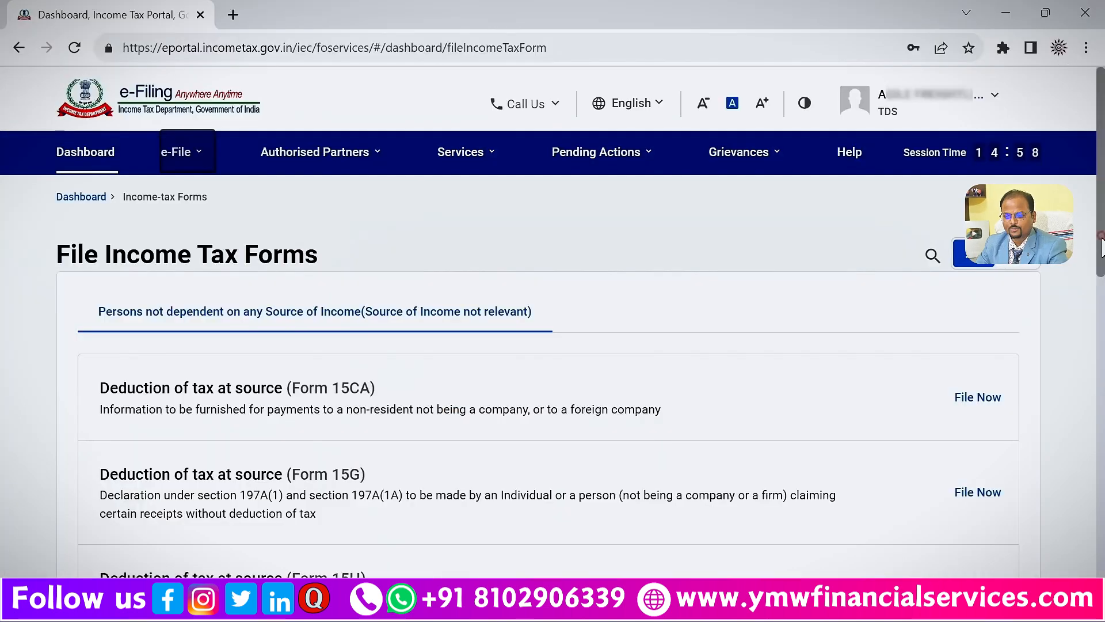
pyautogui.scroll(-5, 1102, 351)
pyautogui.moveTo(1102, 351); pyautogui.dragTo(1103, 541)
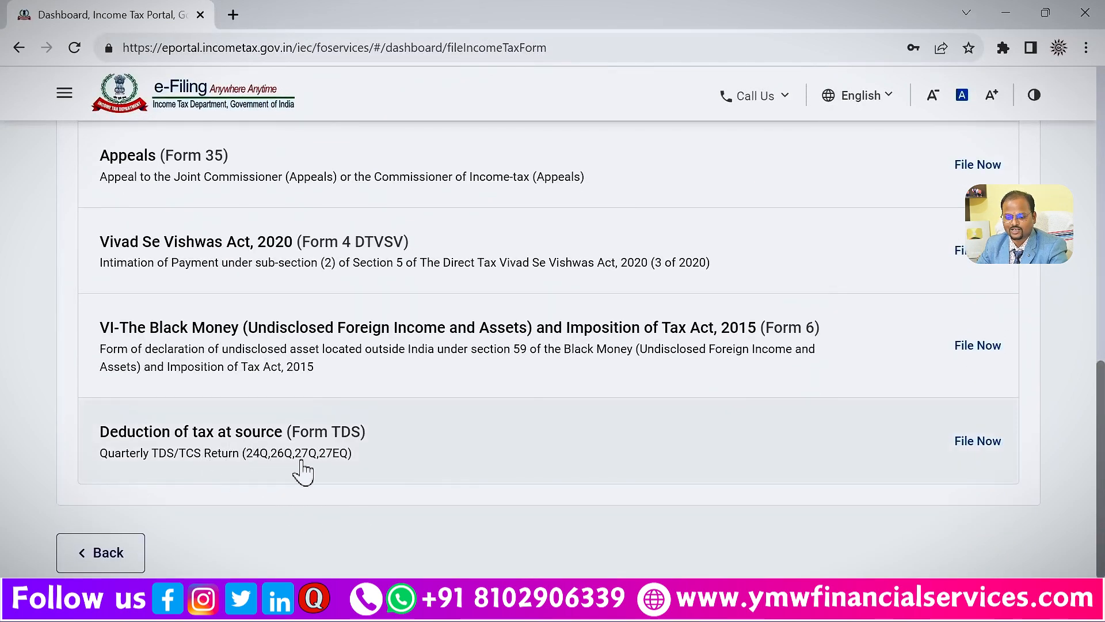
pyautogui.click(972, 440)
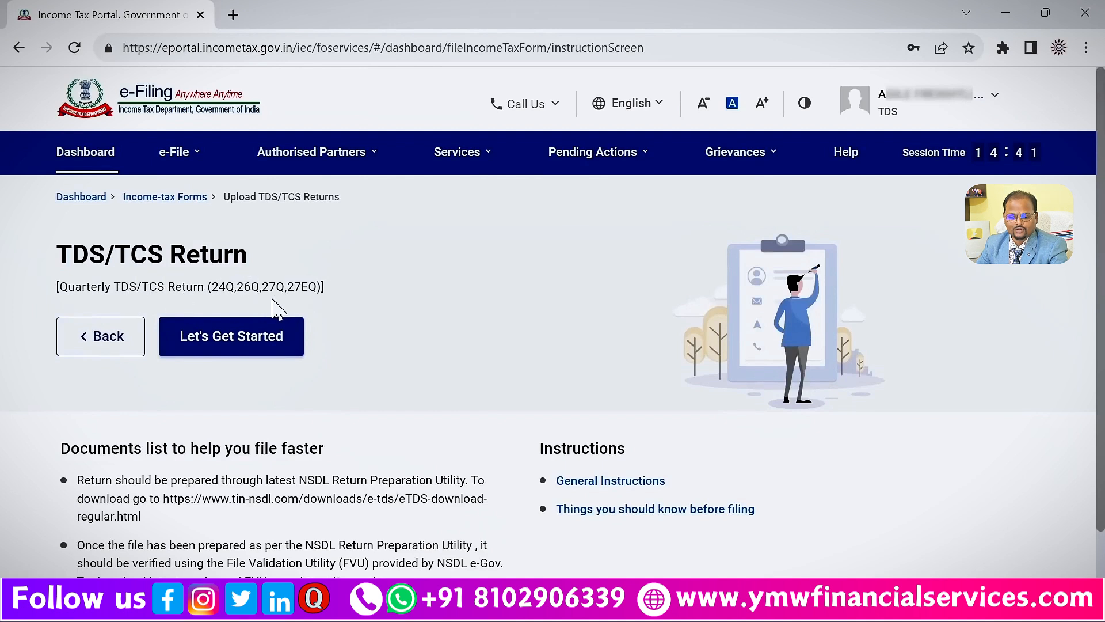
pyautogui.click(230, 346)
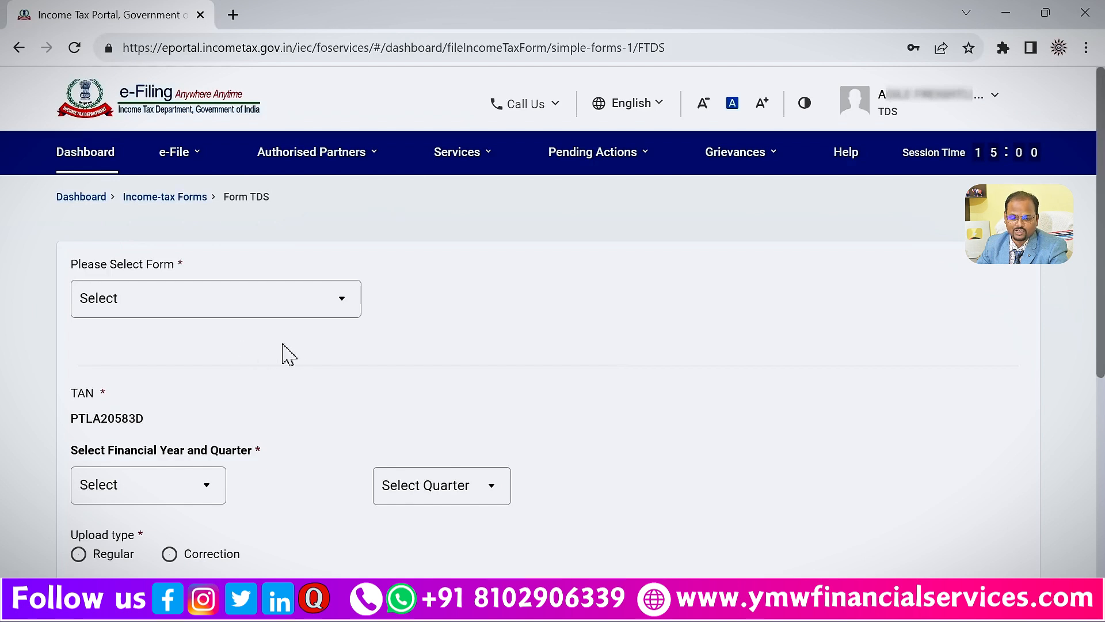
# Open the choice of TDS/TCS return form to file
pyautogui.click(342, 305)
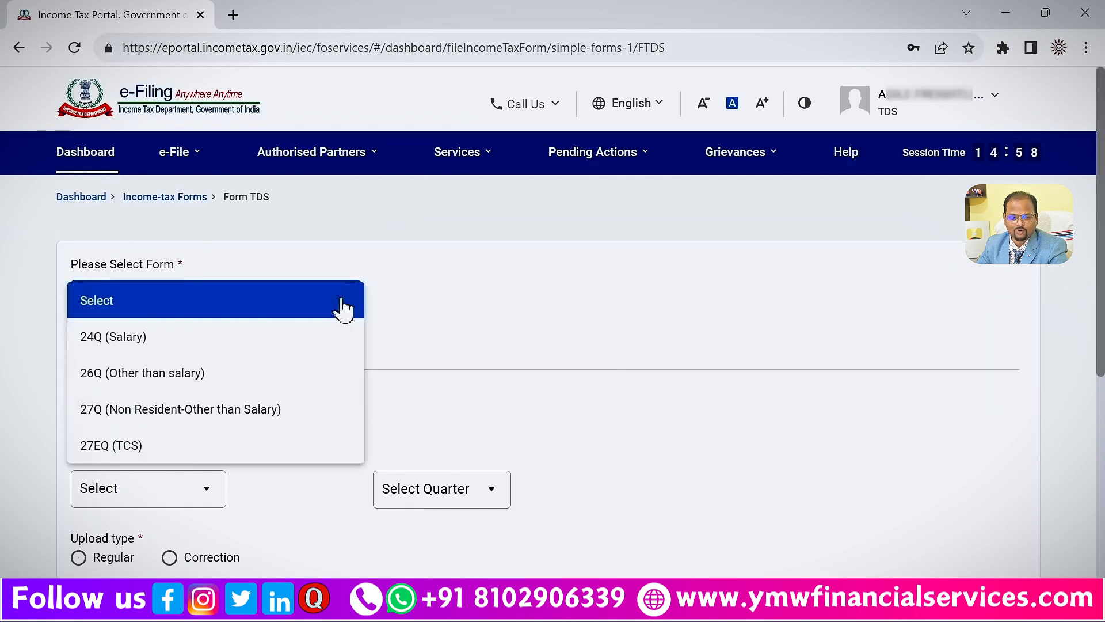